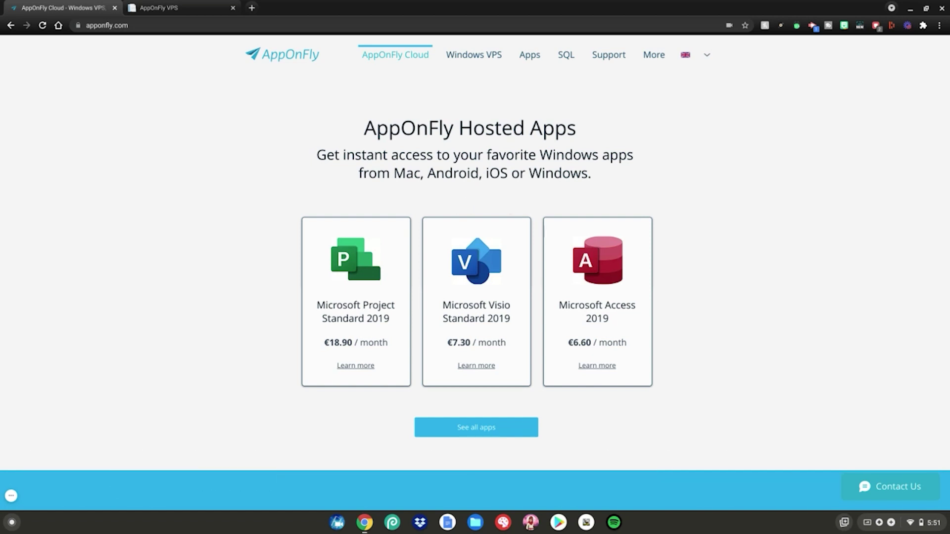
Start the AppOnFly free Windows VPS trial to bring up its remote desktop.
scroll(472, 203, down, 9)
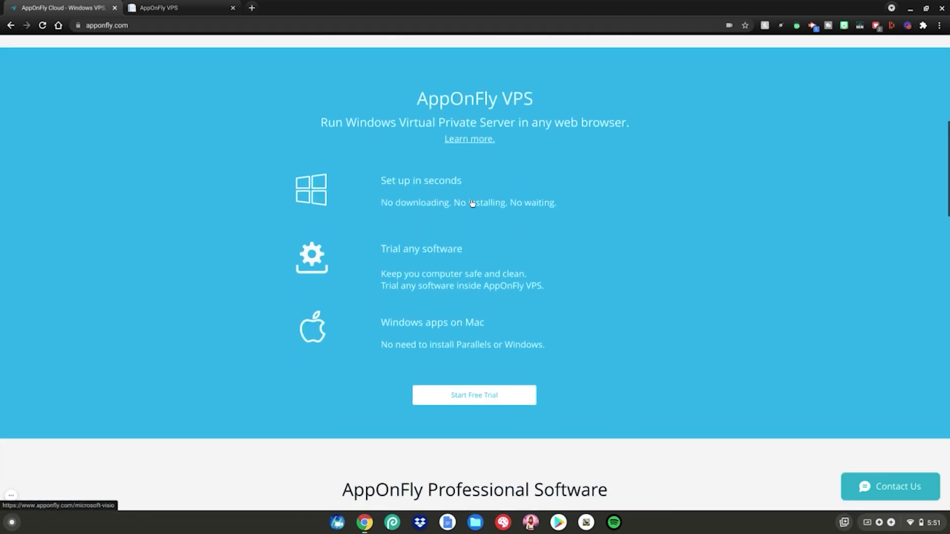
click(492, 395)
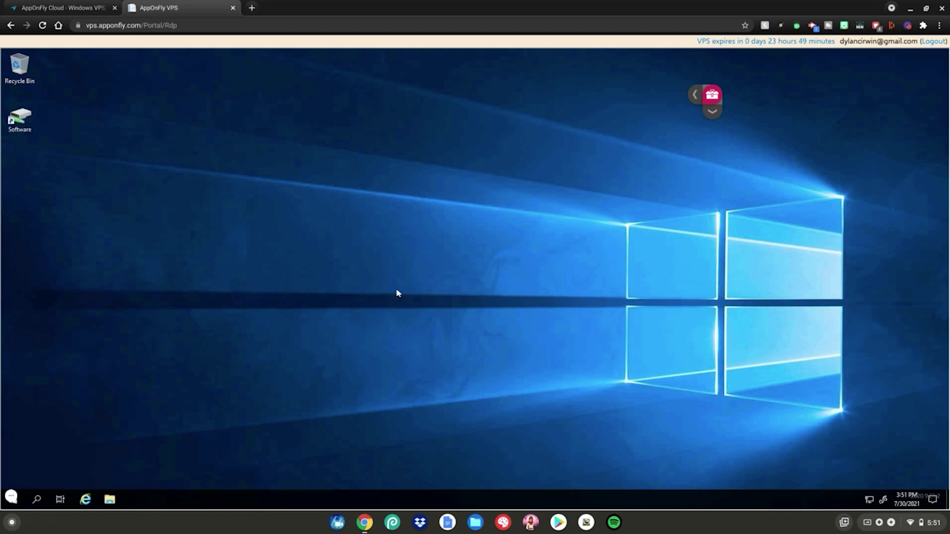
From Internet Explorer, download the Chrome installer and run it.
click(86, 500)
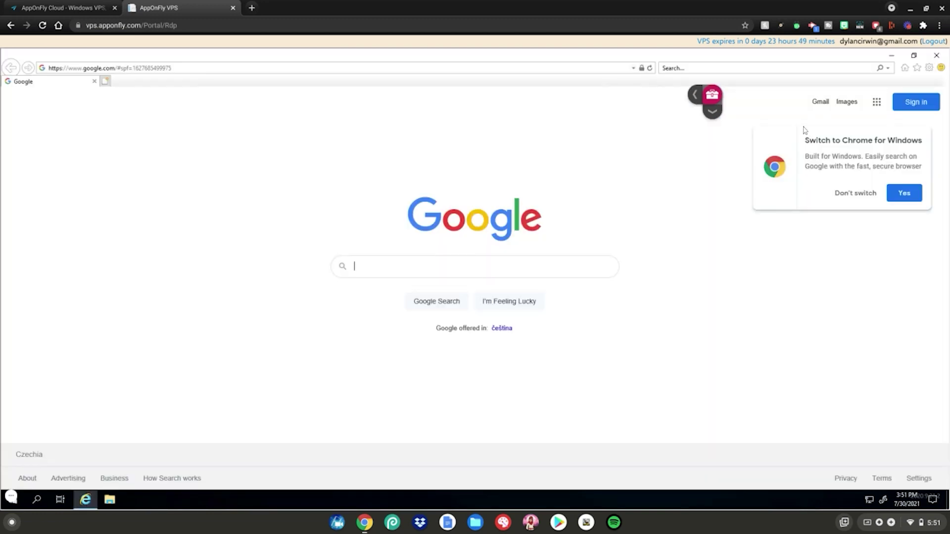
click(904, 203)
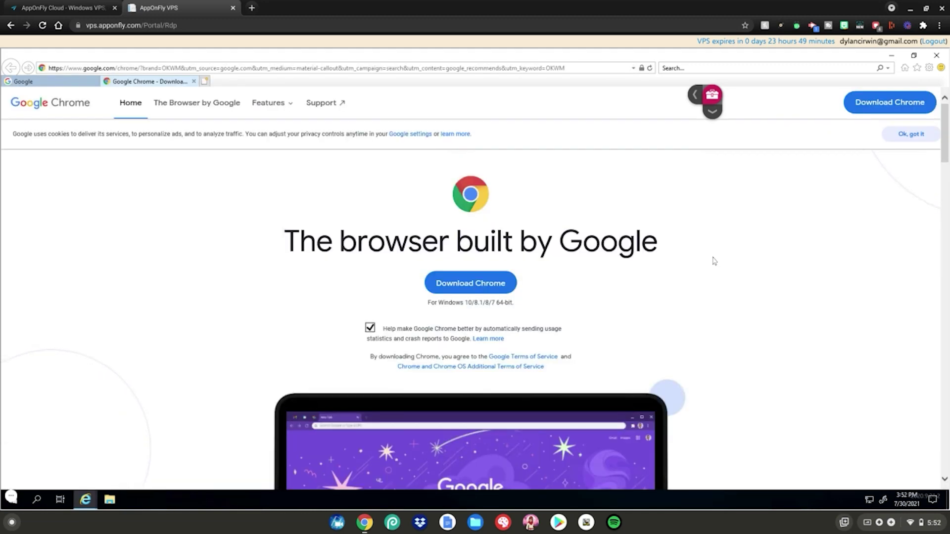
click(462, 282)
click(599, 479)
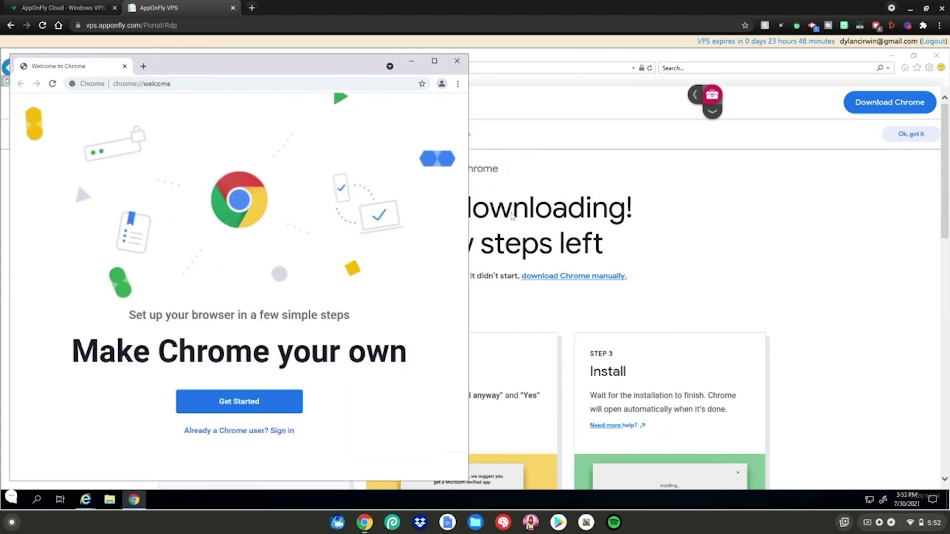
Close all Internet Explorer tabs, then skip Chrome's first-run setup and decline sync.
click(937, 55)
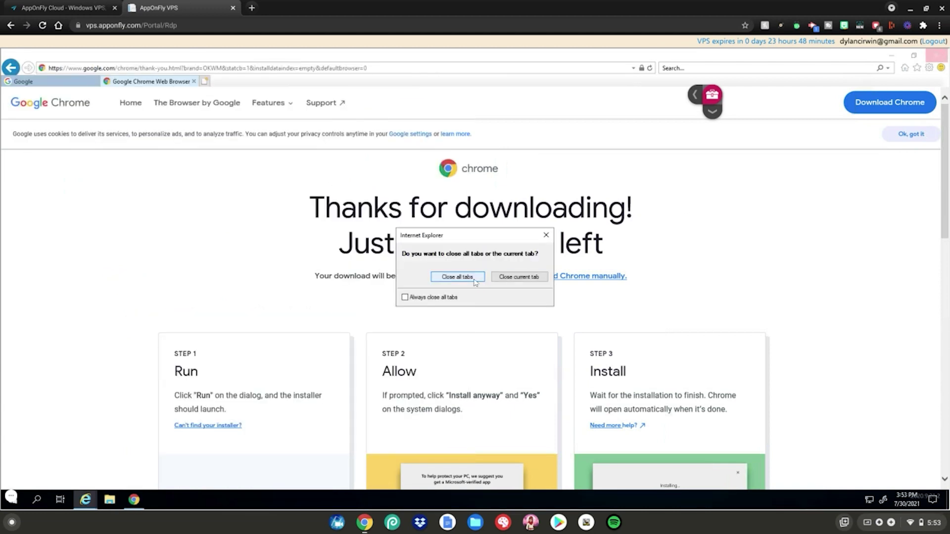
click(453, 277)
click(243, 407)
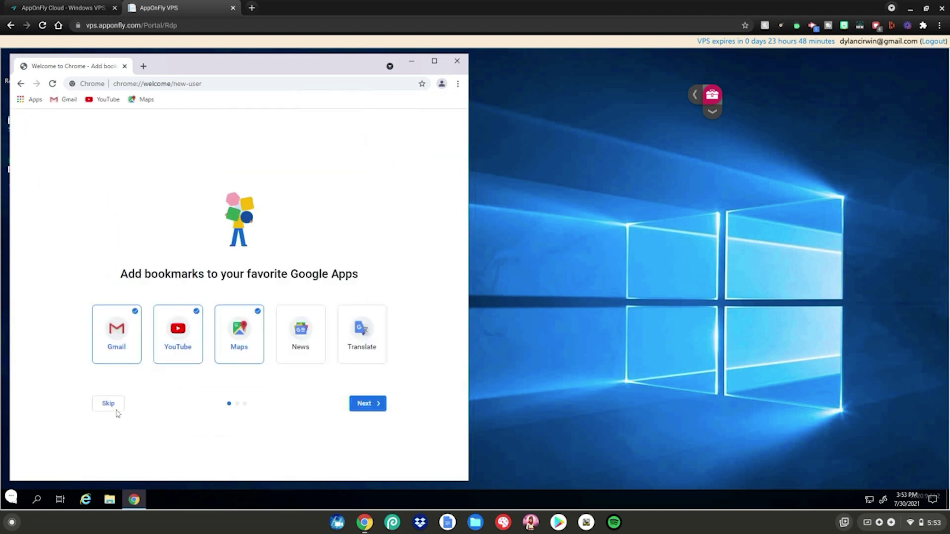
click(113, 410)
click(110, 451)
click(157, 395)
click(238, 431)
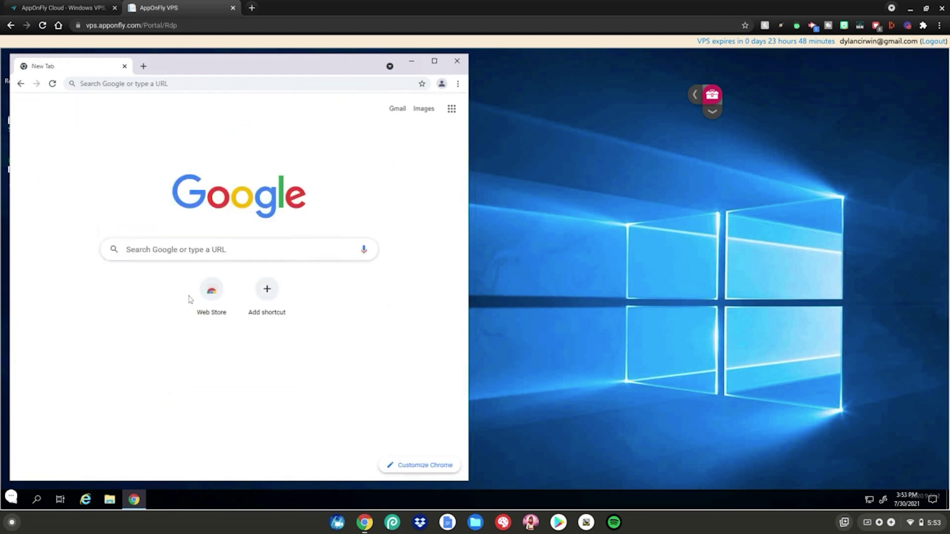
Google 'roblox download', accept the cookie consent in English, and open the official Roblox result.
click(184, 253)
text(roblox download)
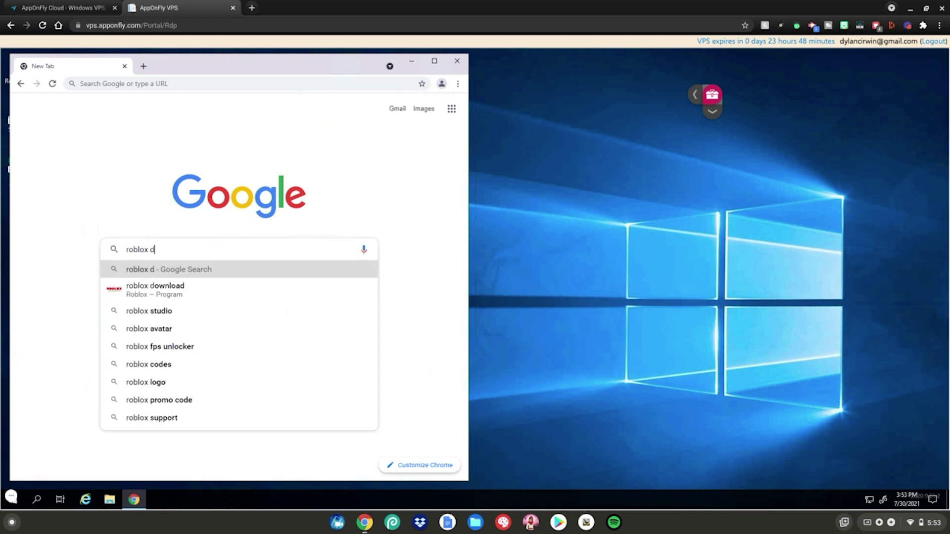
key(Return)
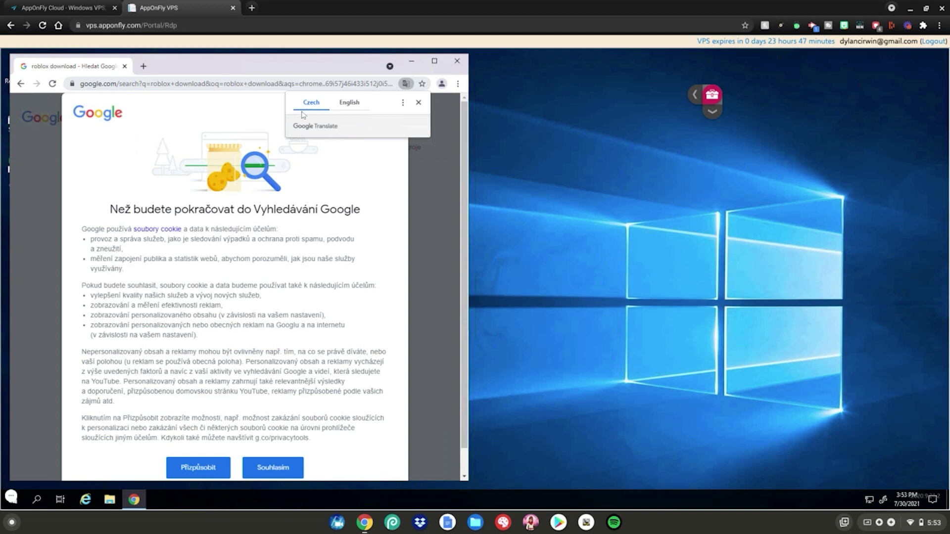
click(353, 107)
click(267, 445)
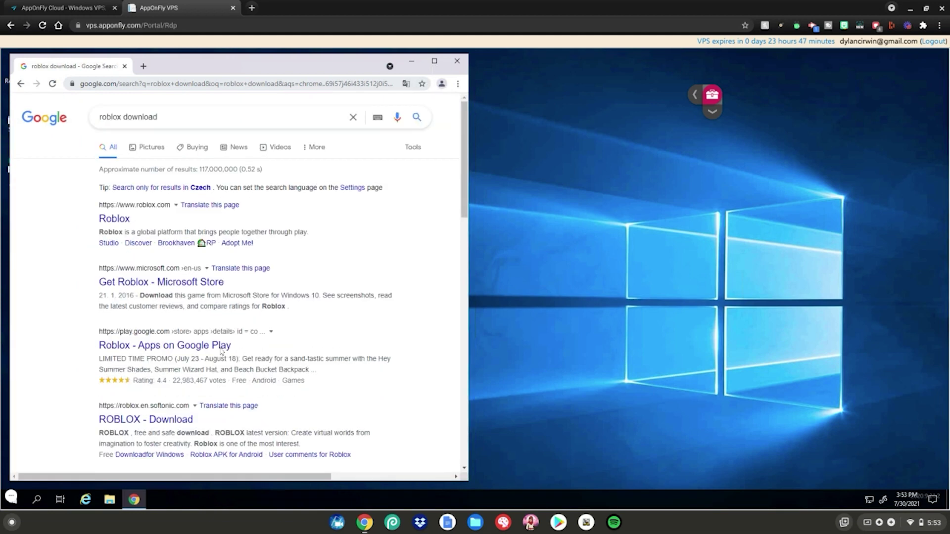
click(119, 219)
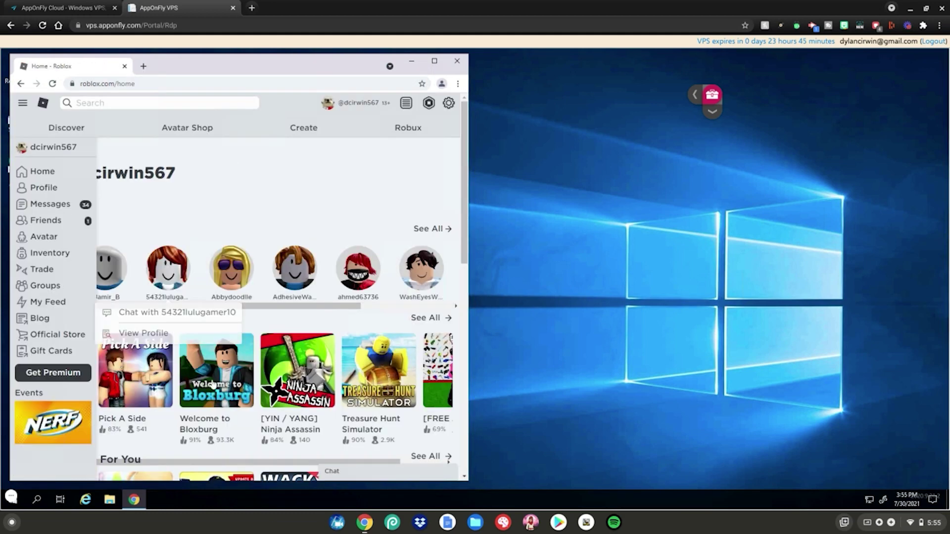
Press Play on Welcome to Bloxburg, then download and run the Roblox player installer.
click(213, 338)
click(228, 296)
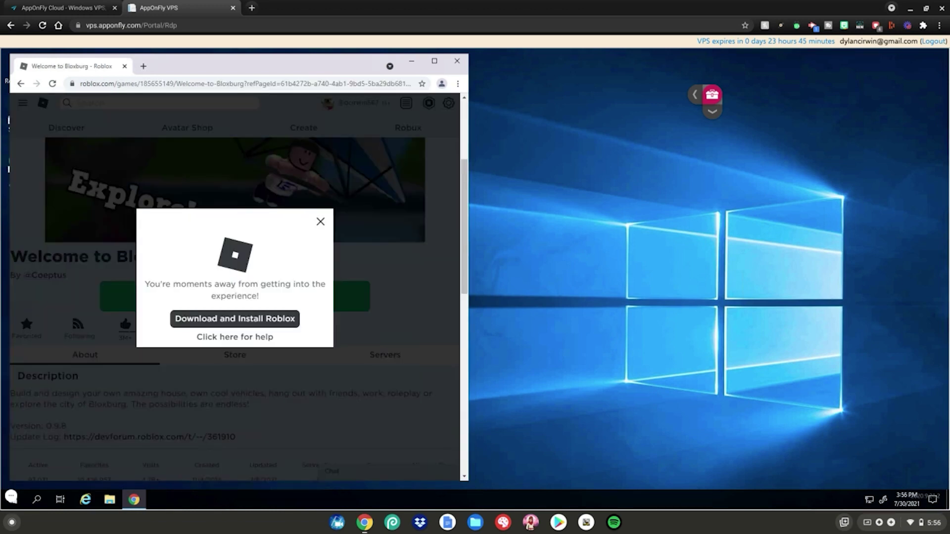
click(233, 321)
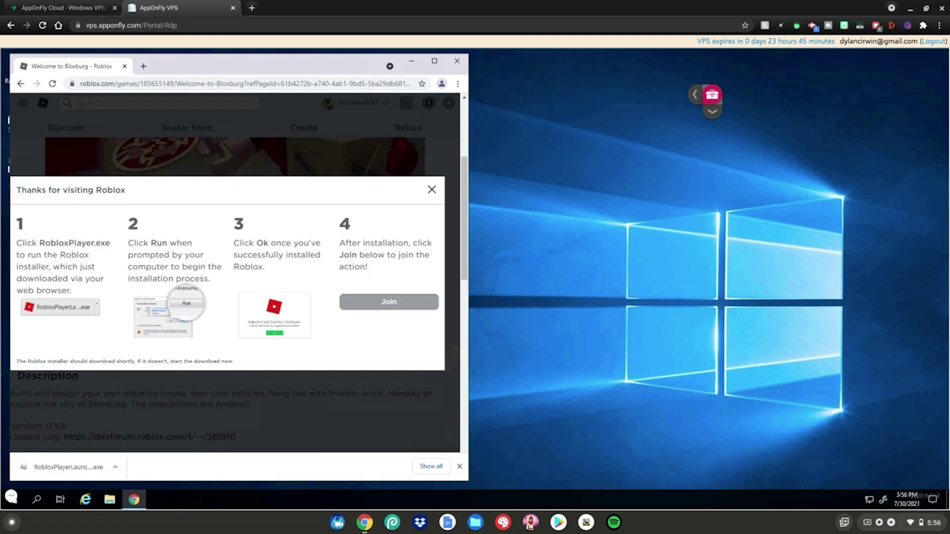
click(71, 475)
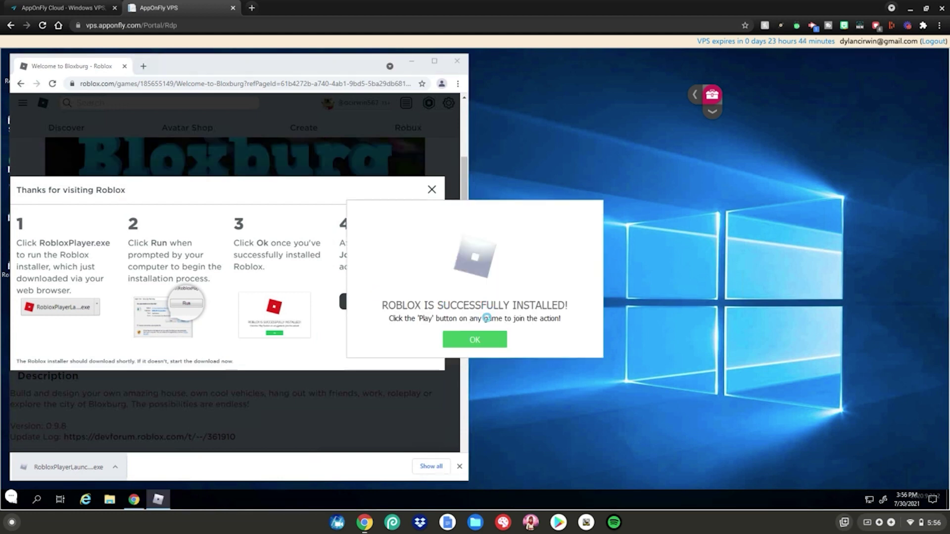
click(476, 340)
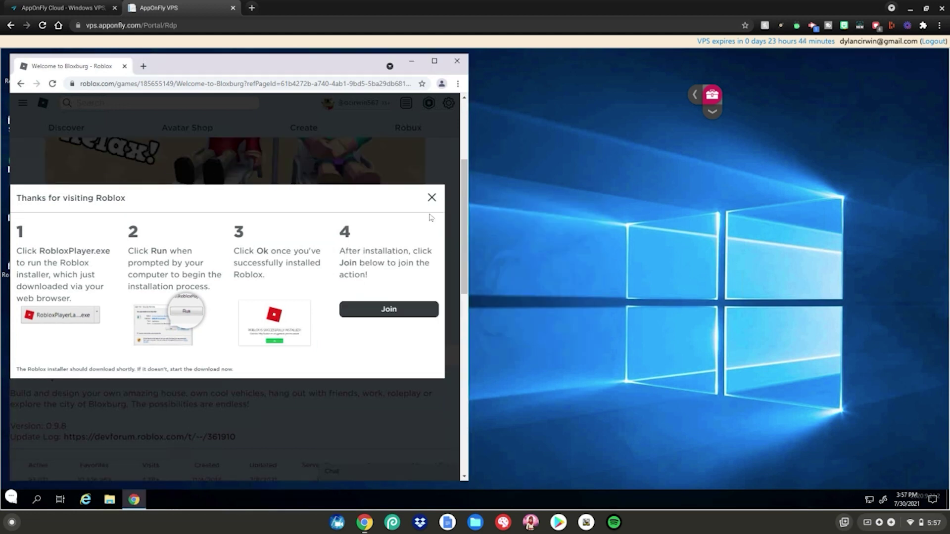
click(431, 198)
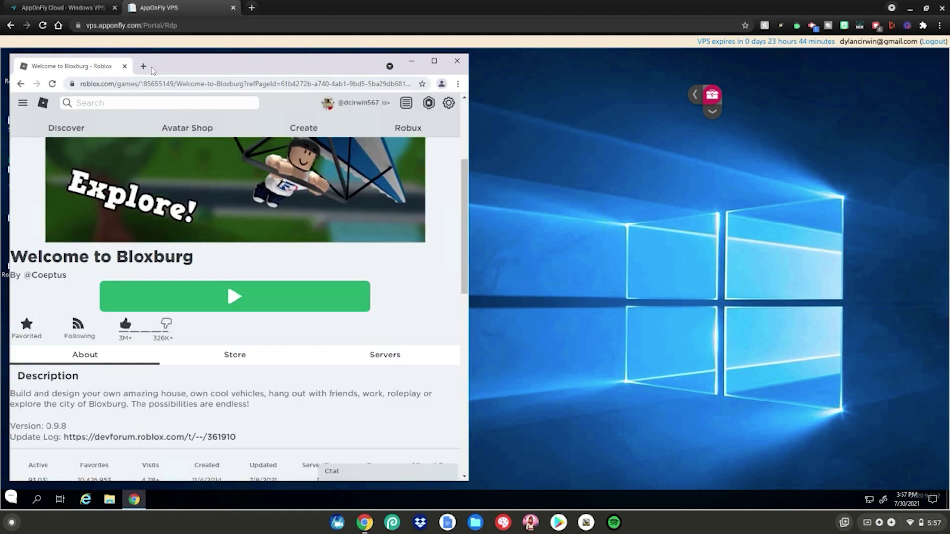
In a new tab, search 'roblox fps unlocker download' and open fpsunlocker.net.
click(144, 66)
text(roblo)
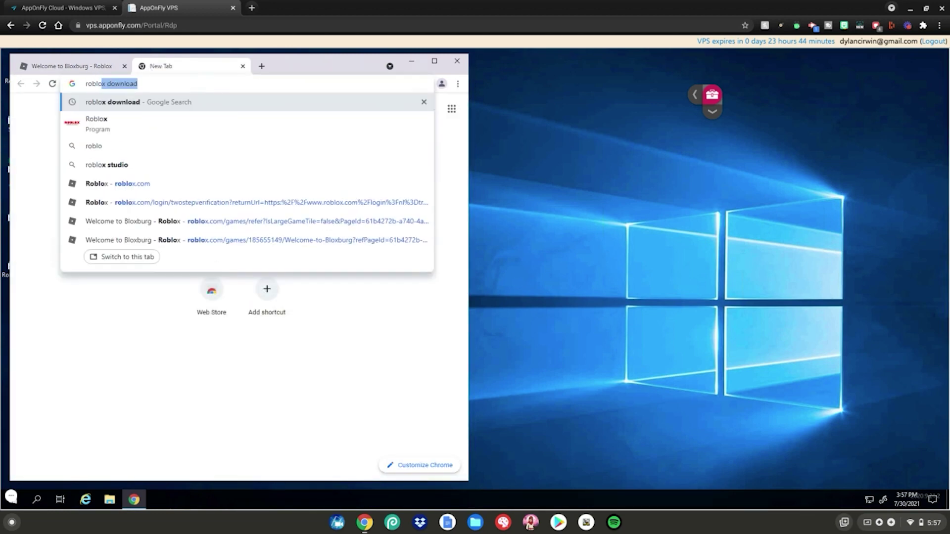
text(x fps unloc)
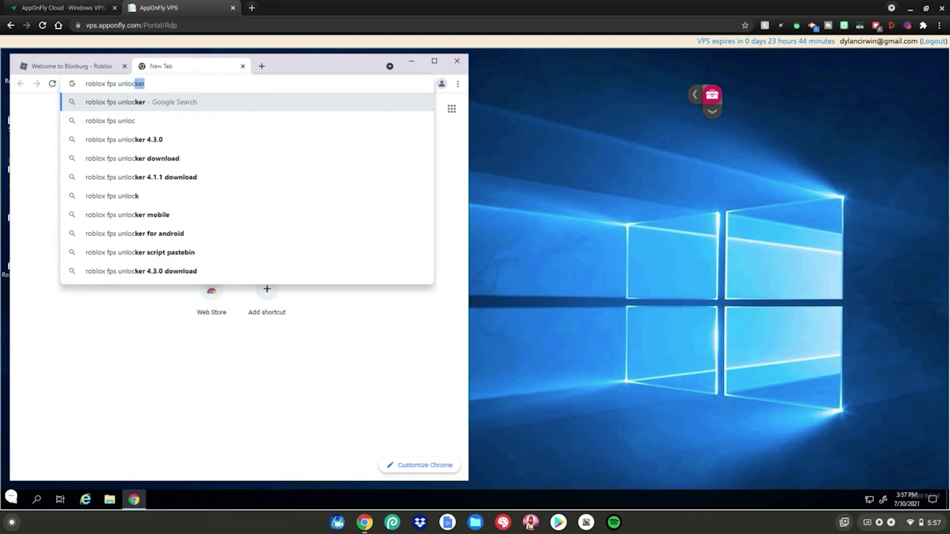
text(ker download)
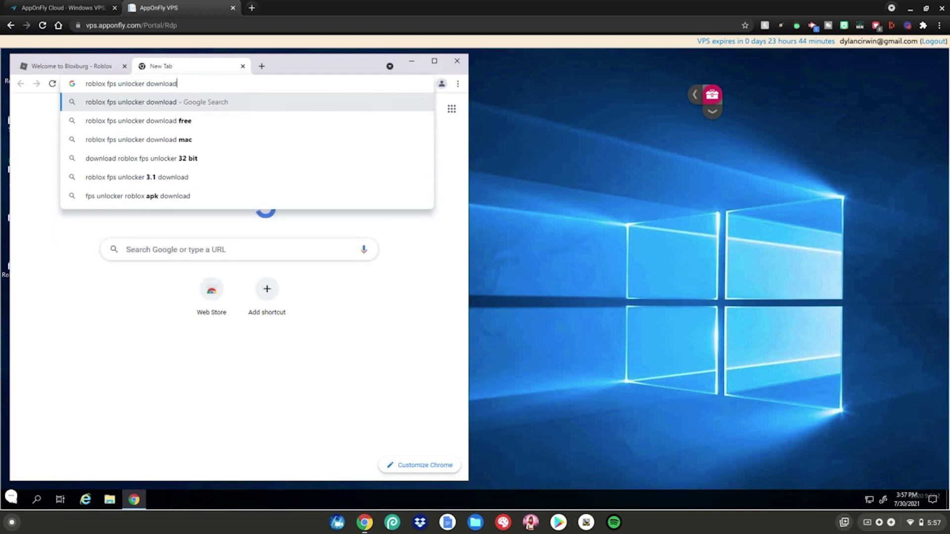
key(Return)
click(173, 201)
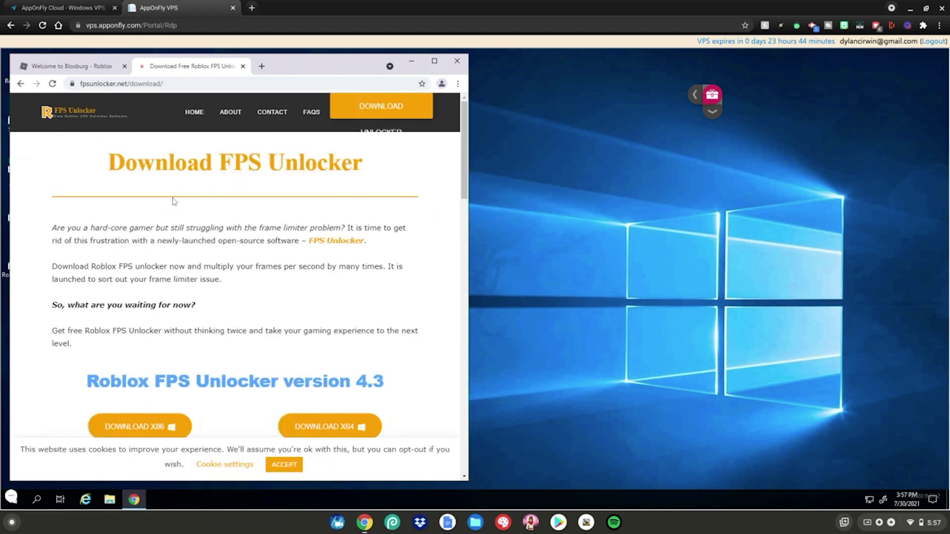
Download the x86 unlocker zip and launch rbxfpsunlocker from it.
scroll(174, 202, down, 5)
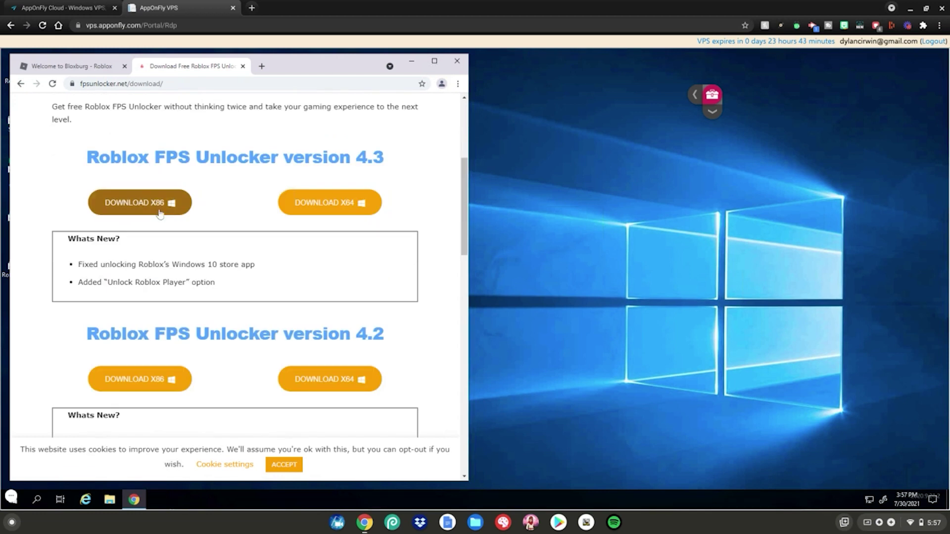
click(141, 204)
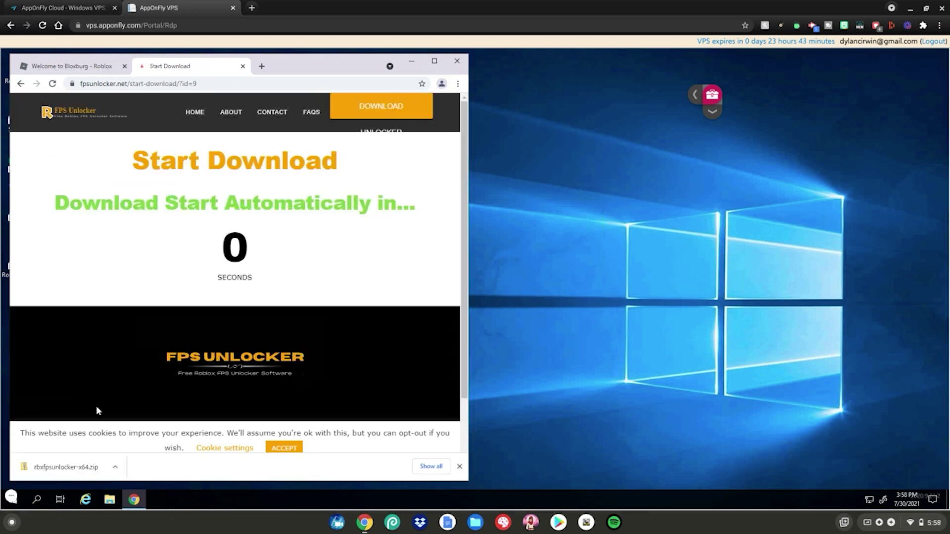
click(81, 462)
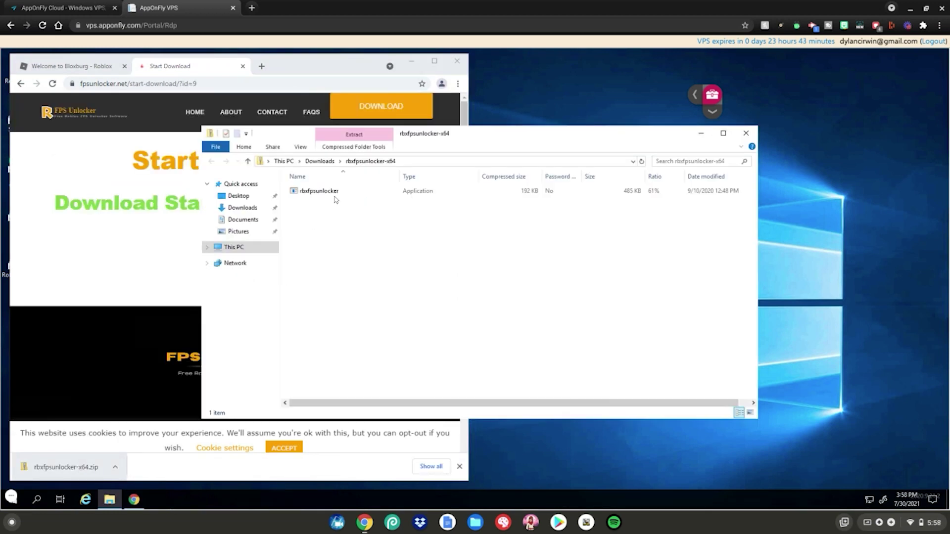
double_click(336, 194)
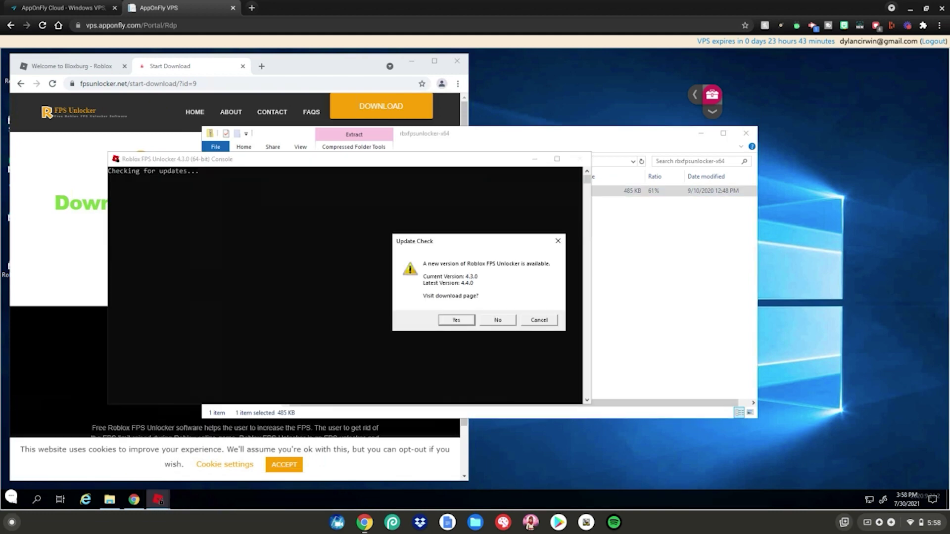
Get the 64-bit v4.4.0 unlocker from GitHub and run it past SmartScreen.
click(456, 320)
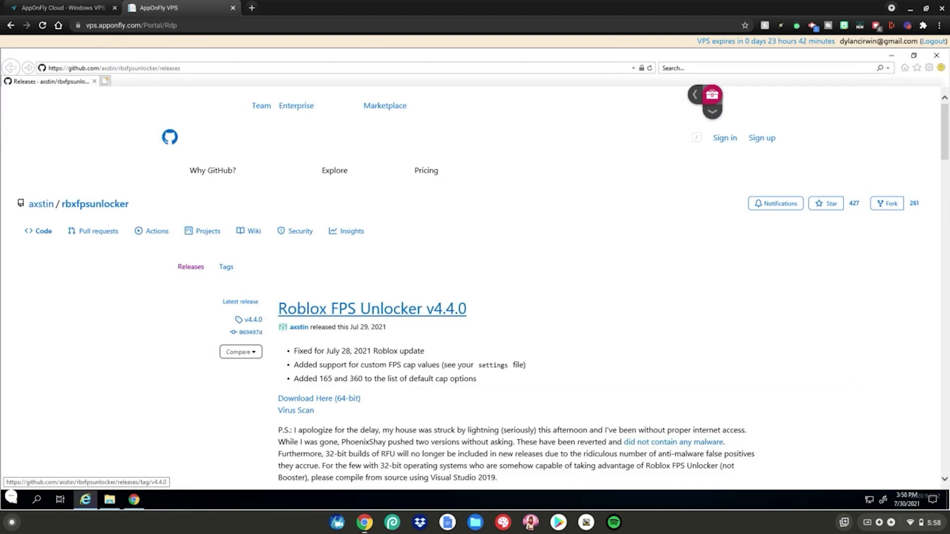
click(335, 399)
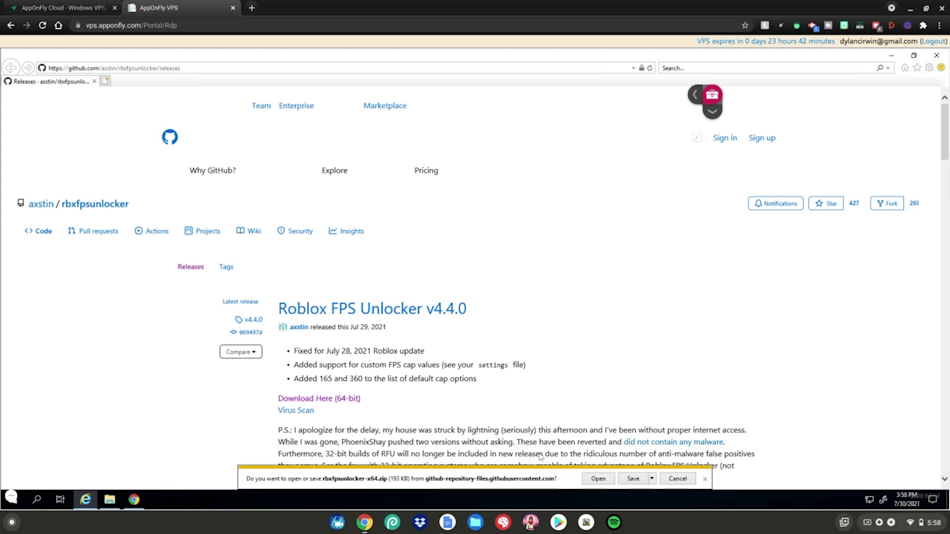
click(599, 479)
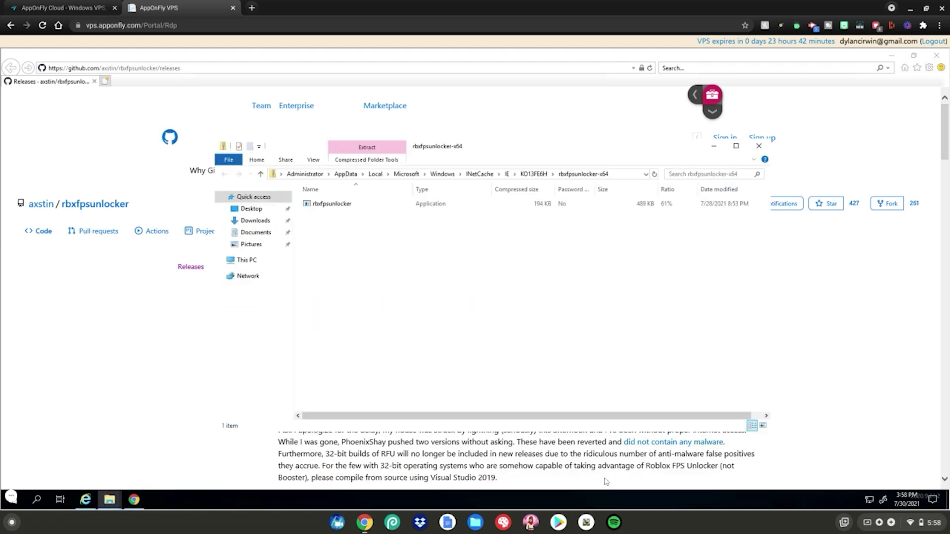
click(355, 205)
double_click(355, 205)
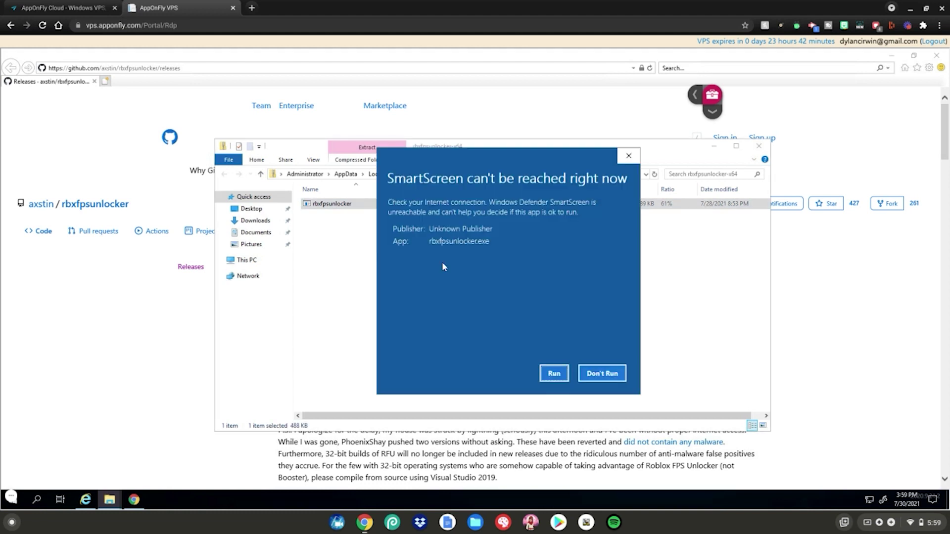
click(555, 374)
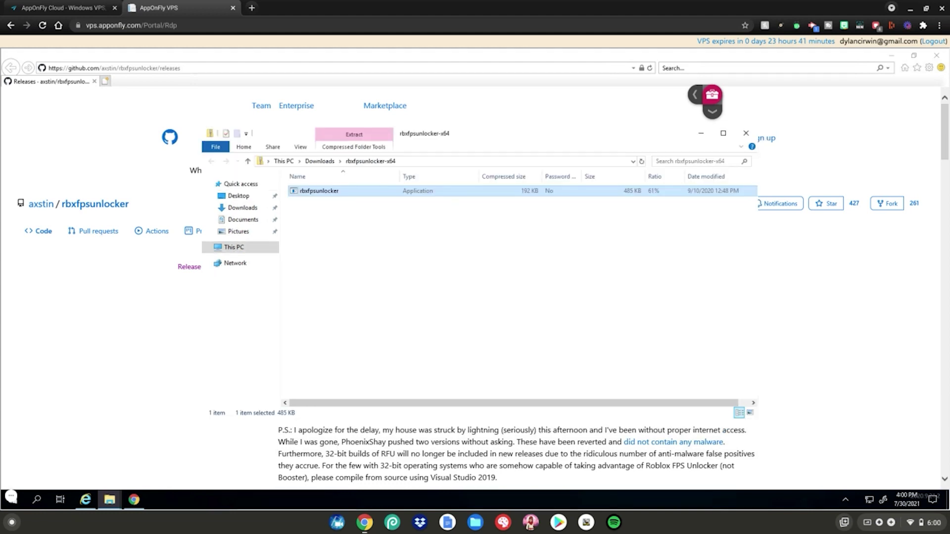
Extract rbxfpsunlocker-x64 into its own Downloads folder and launch it, dismissing the already-running error.
click(245, 208)
right_click(340, 194)
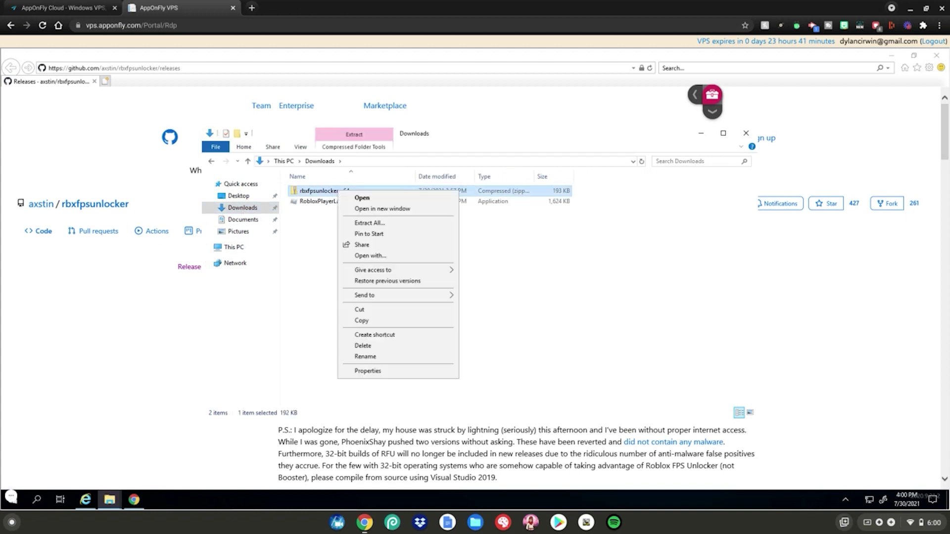
click(366, 222)
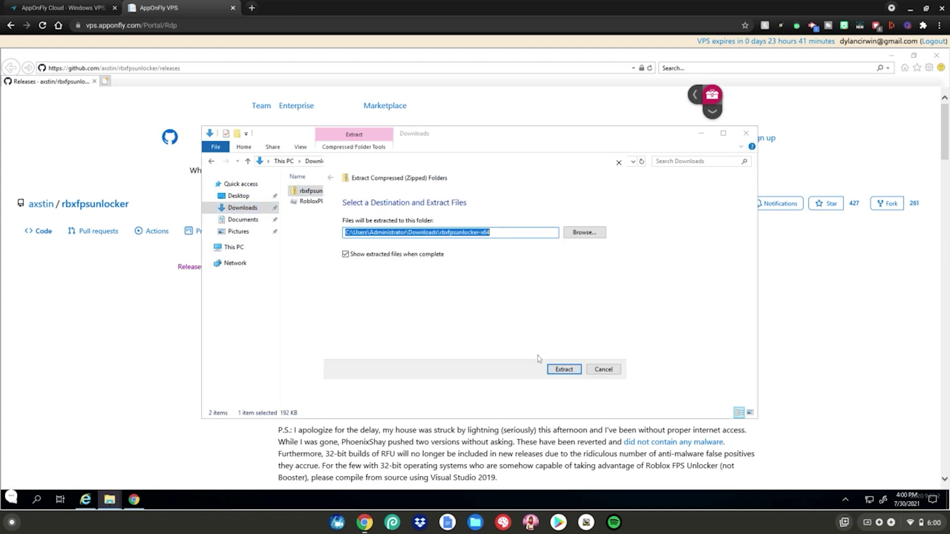
click(556, 370)
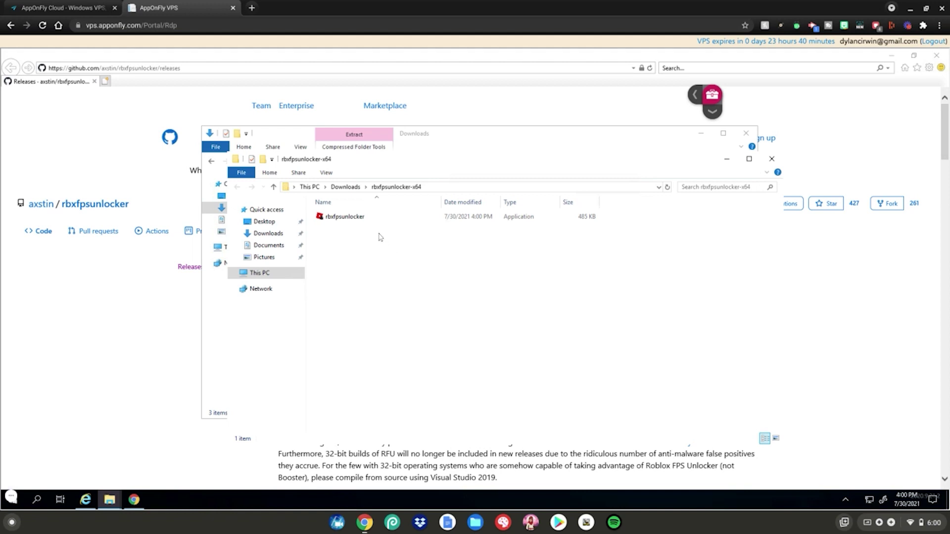
double_click(365, 218)
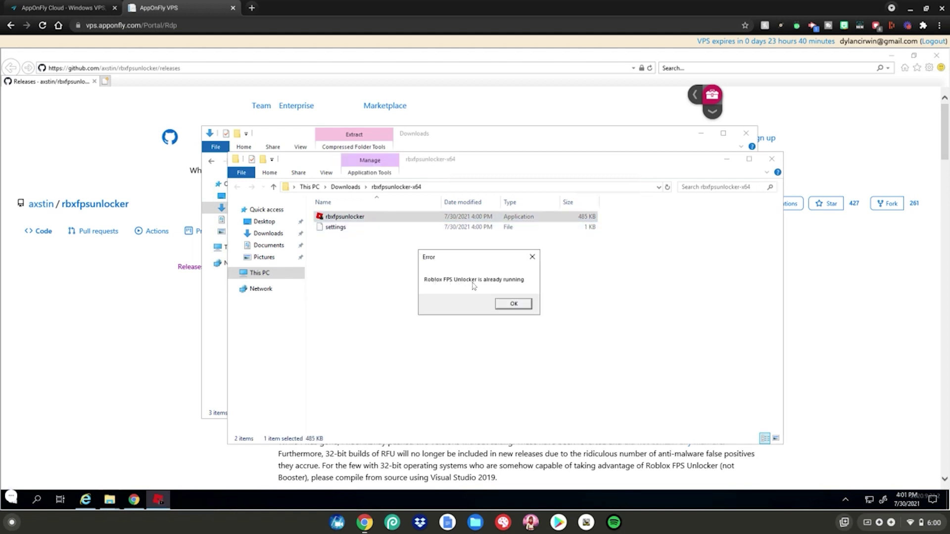
click(526, 301)
click(727, 158)
Minimize the Explorer and IE windows, then press Play on the Welcome to Bloxburg tab.
click(704, 138)
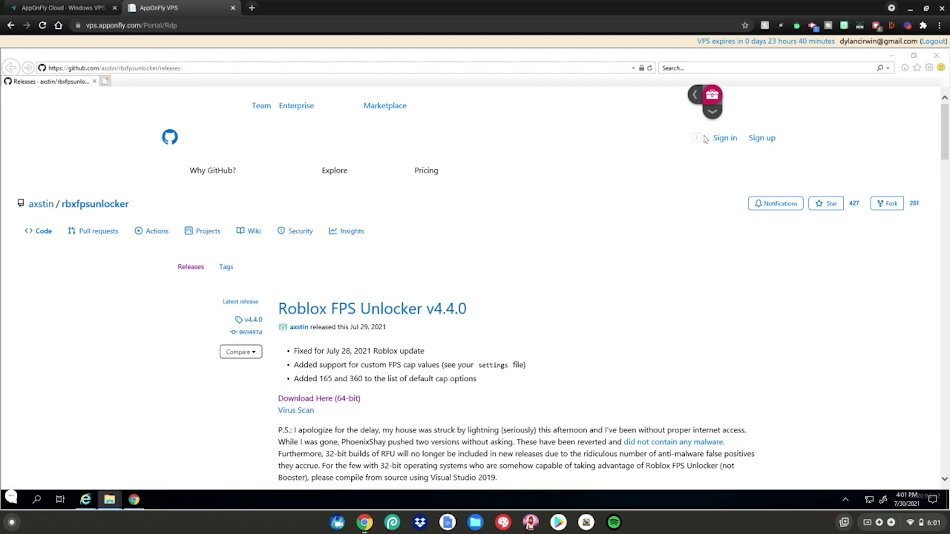
click(891, 56)
click(714, 148)
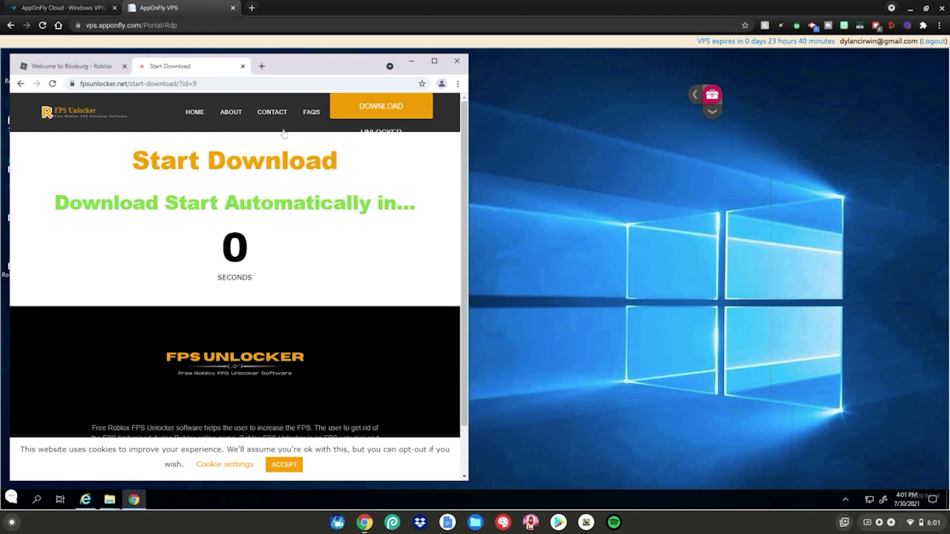
click(88, 69)
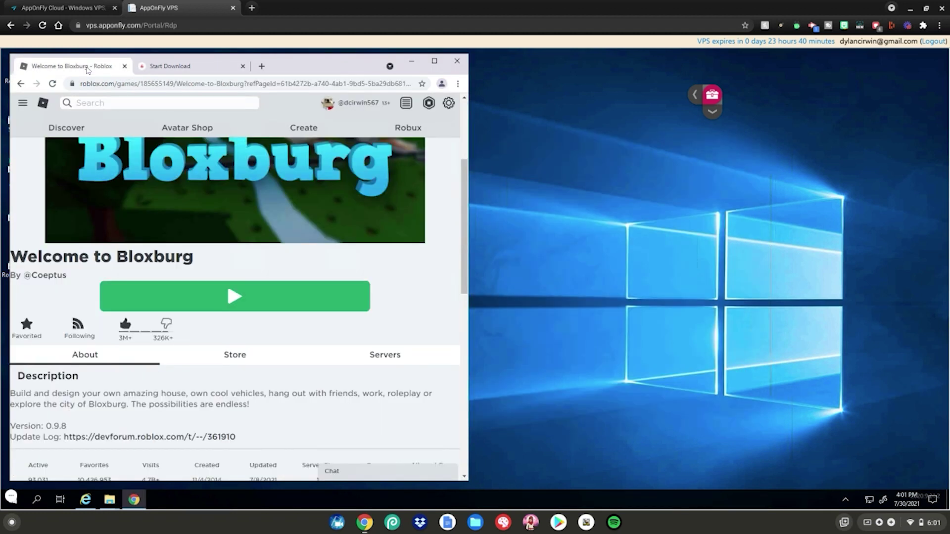
click(235, 297)
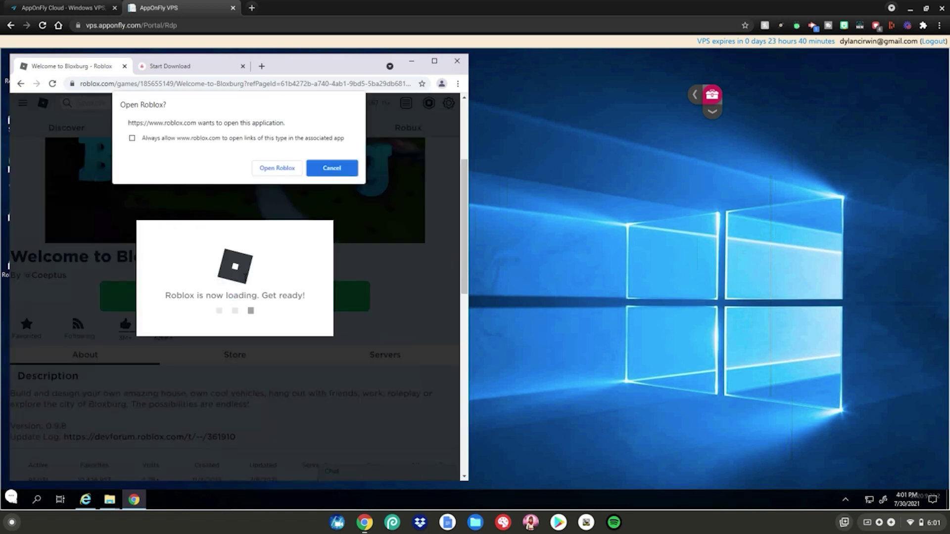
click(275, 171)
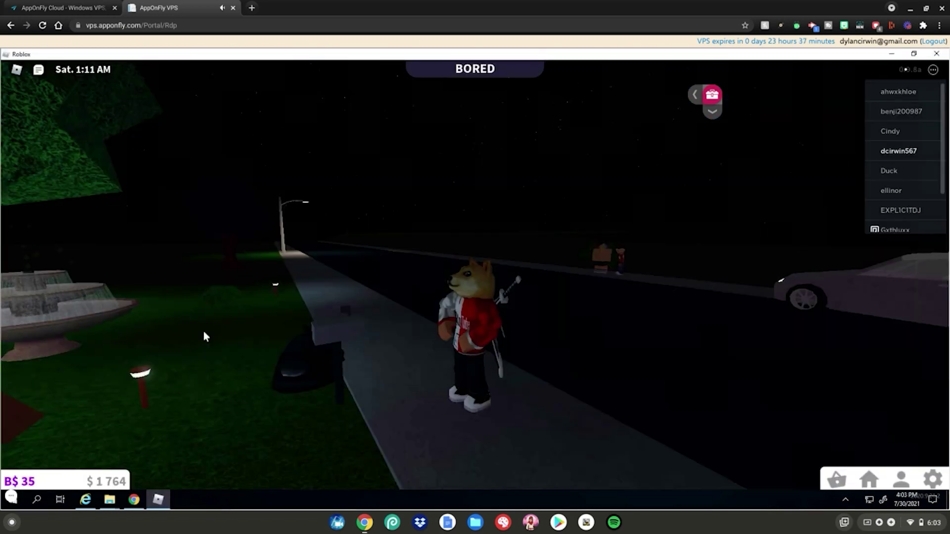